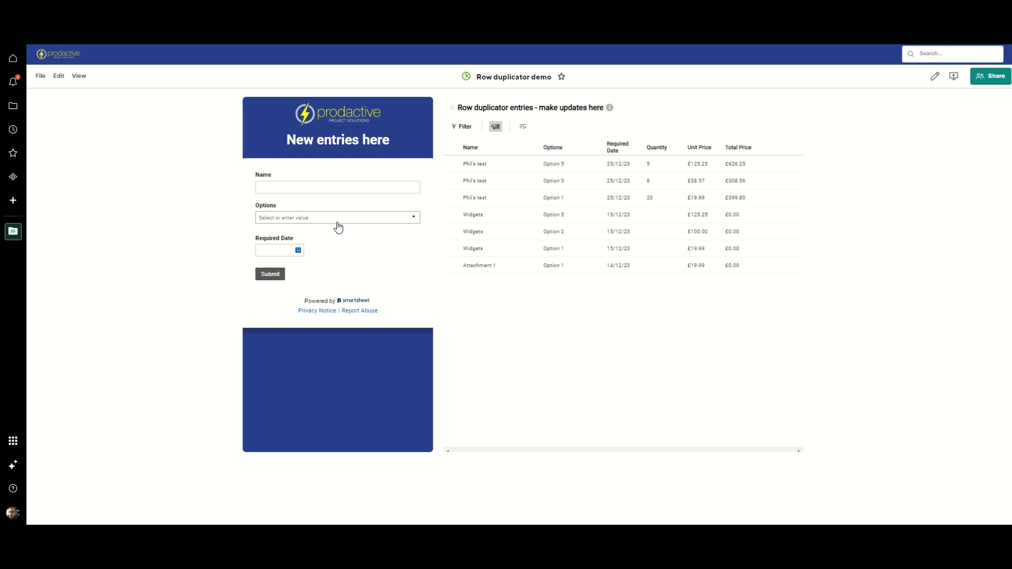
# Select Options 1, 2, 3, 5, 6, 8, 9 and 10 in the form's Options dropdown
pyautogui.click(339, 227)
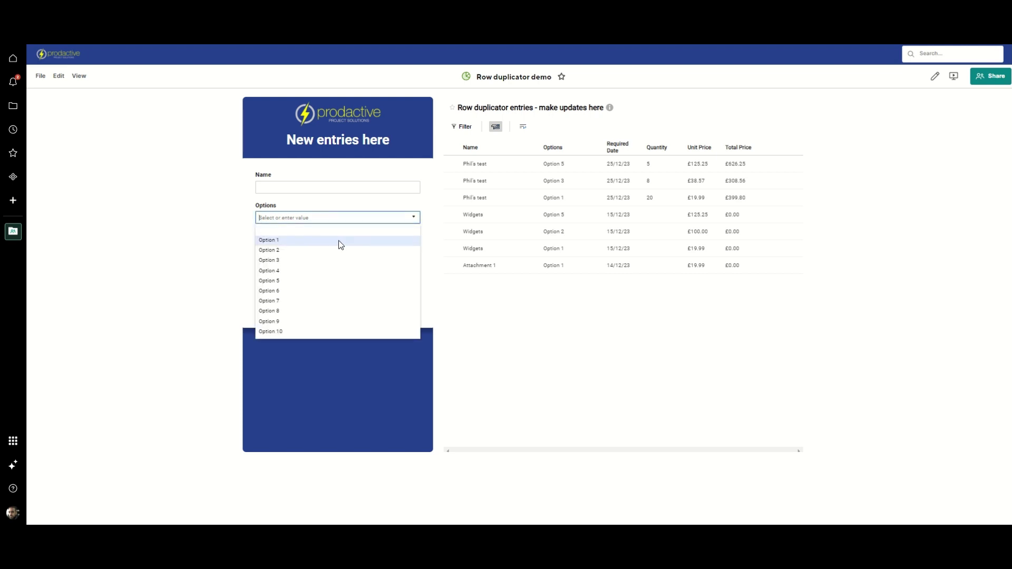
pyautogui.click(339, 241)
pyautogui.click(337, 241)
pyautogui.click(337, 240)
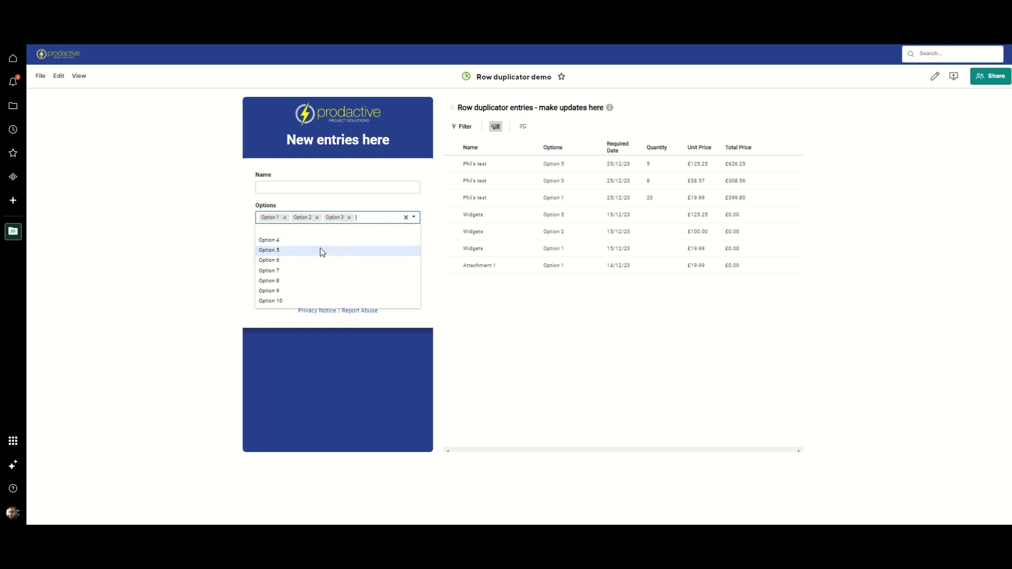
pyautogui.click(320, 250)
pyautogui.click(318, 253)
pyautogui.click(318, 268)
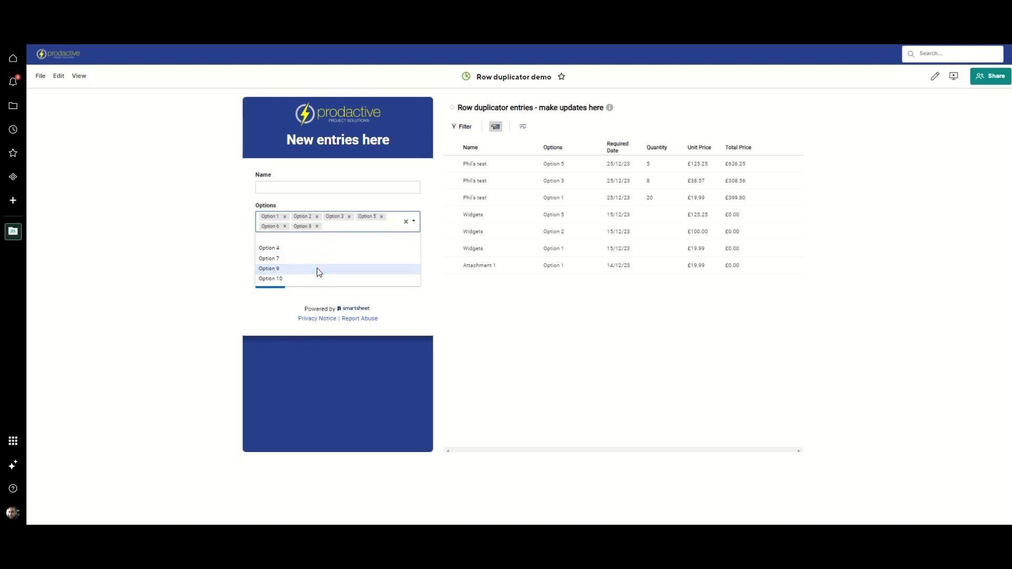
pyautogui.click(317, 269)
pyautogui.click(318, 270)
# Name the entry 'YouTube', set its required date to 01/01/2024, and submit the form
pyautogui.click(287, 186)
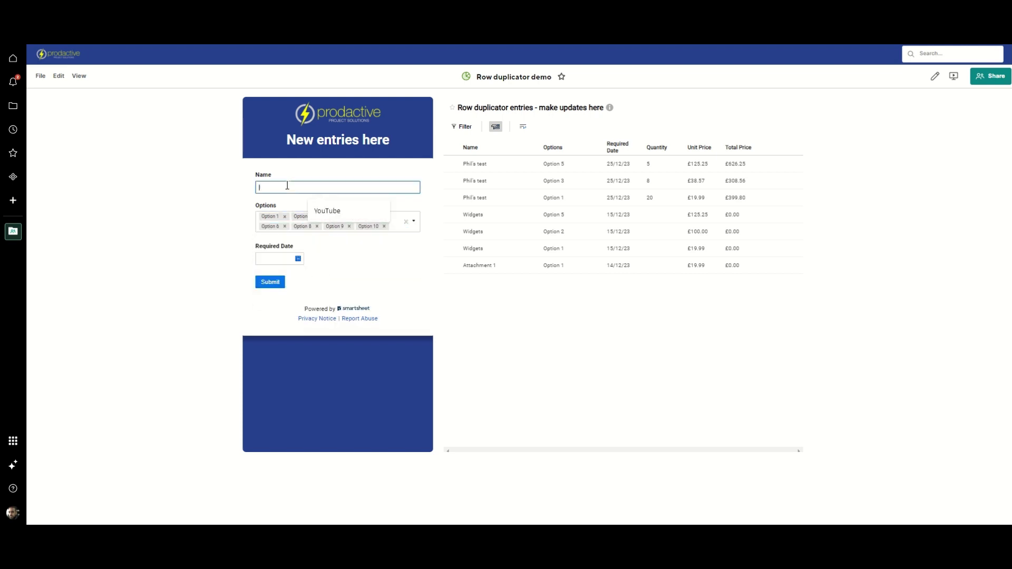
pyautogui.write('YouTube')
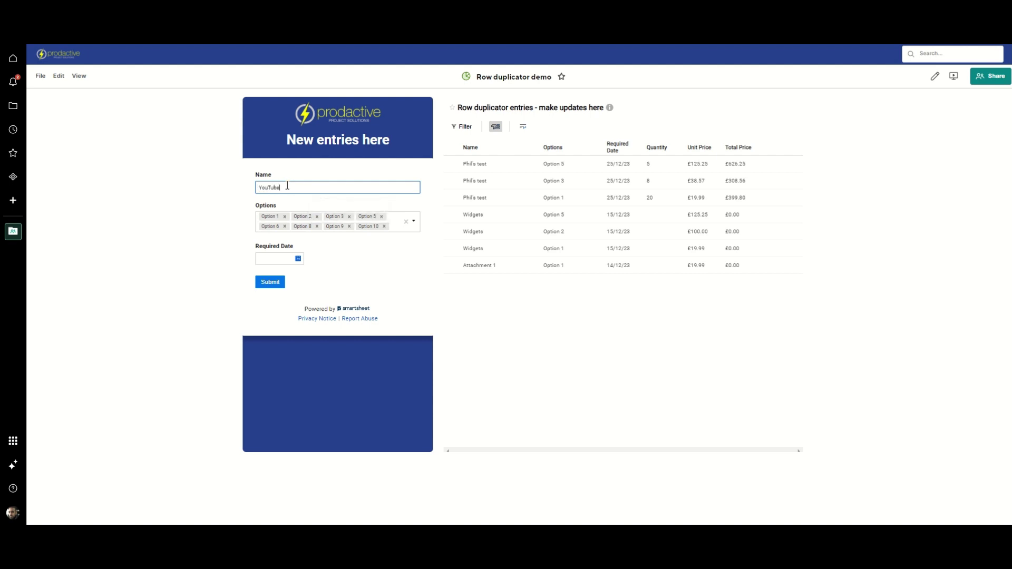
pyautogui.click(298, 262)
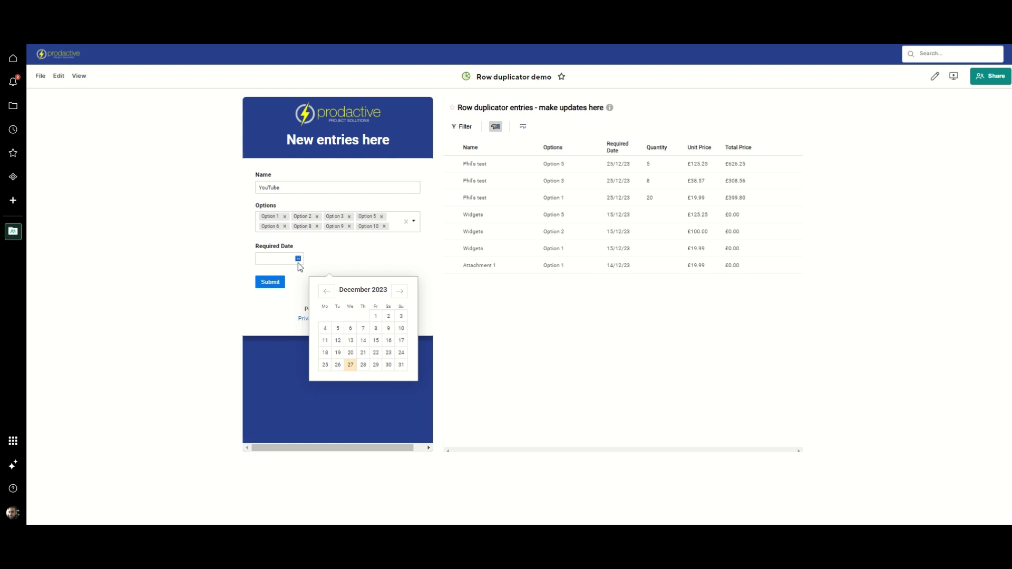
pyautogui.click(401, 292)
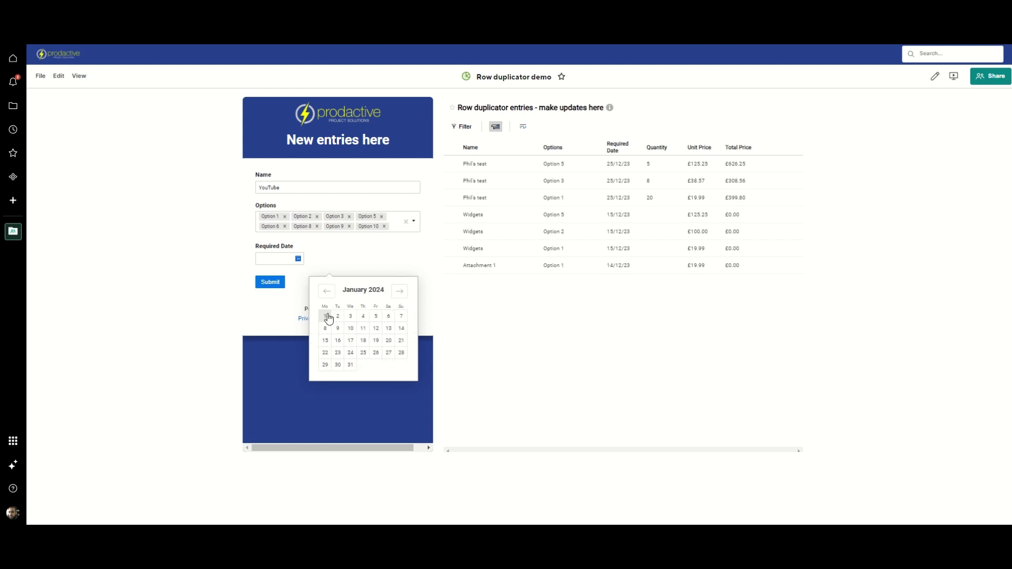
pyautogui.click(325, 316)
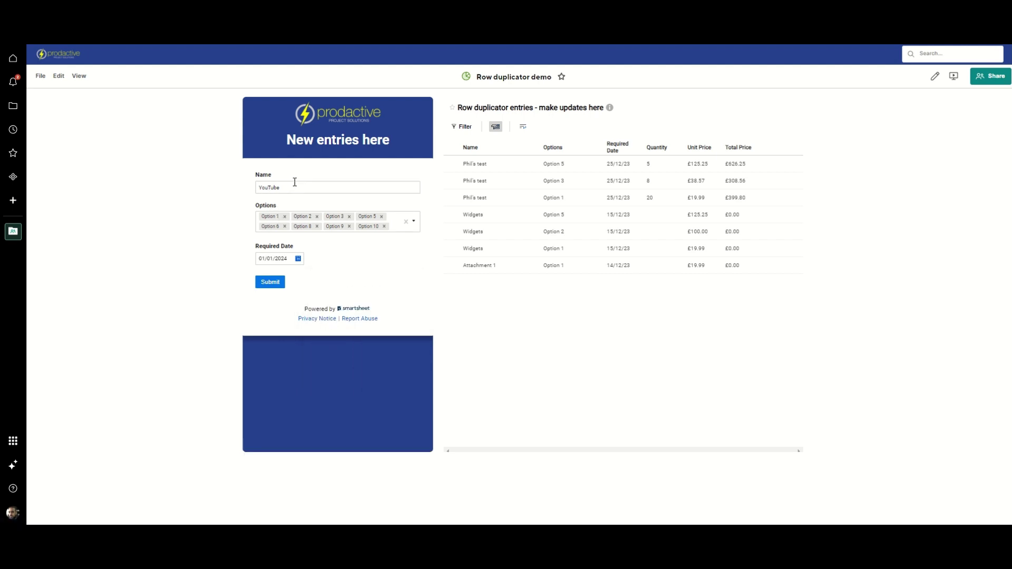
pyautogui.click(271, 284)
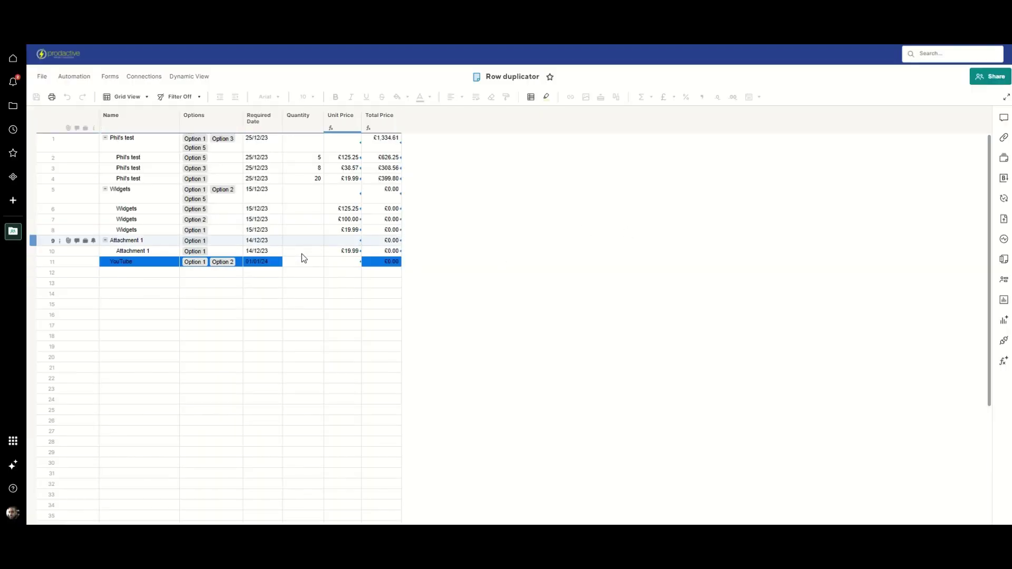
# Review row 11 'YouTube': its eight stored options, name cell and 01/01/24 date
pyautogui.click(240, 264)
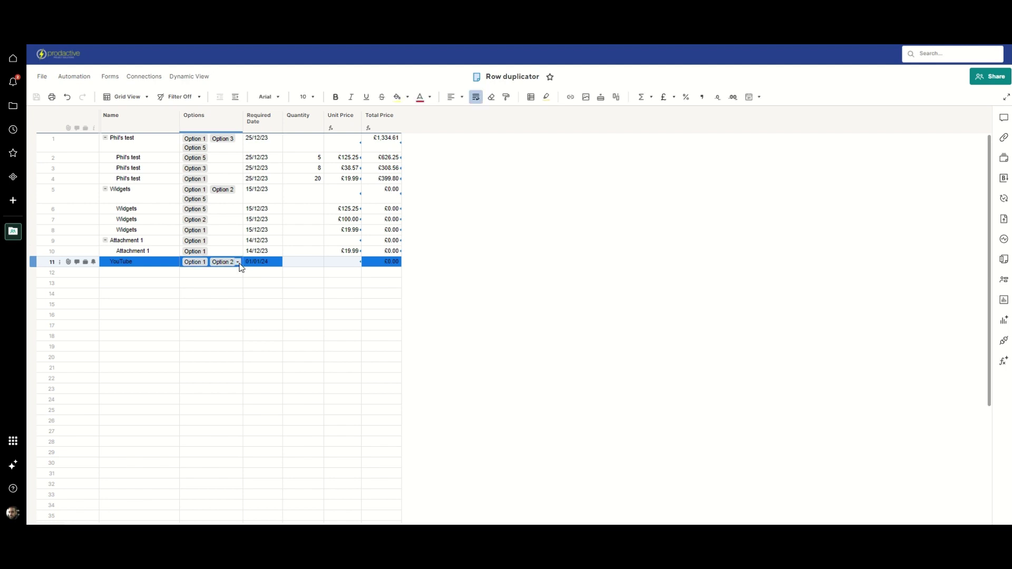
pyautogui.click(237, 264)
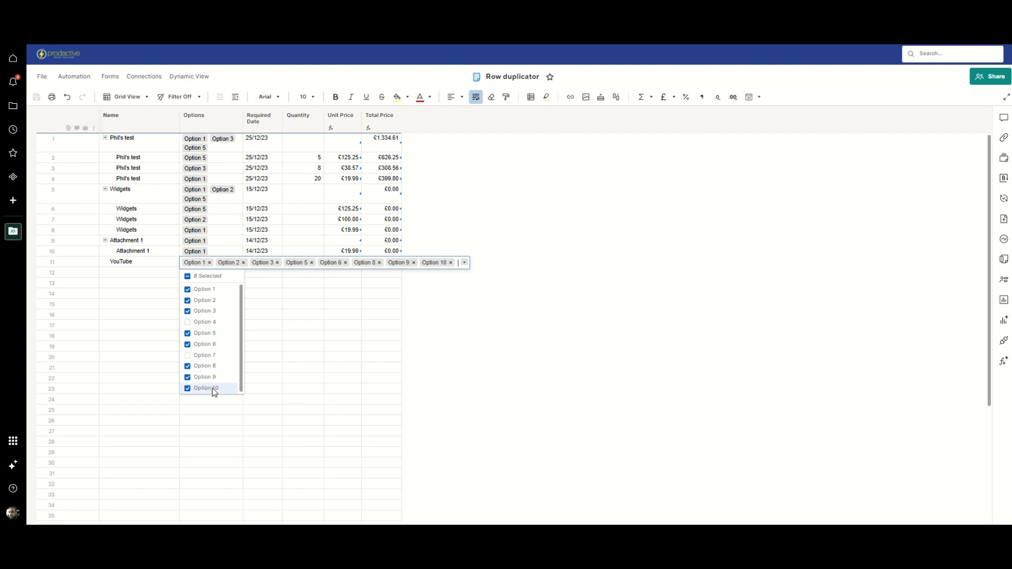
pyautogui.click(540, 317)
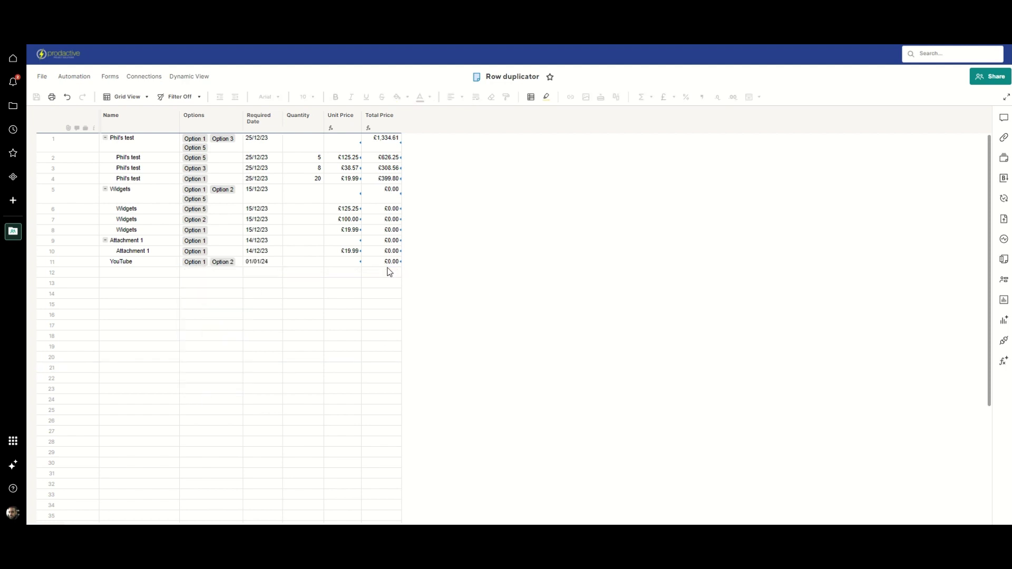
pyautogui.click(132, 264)
pyautogui.click(276, 264)
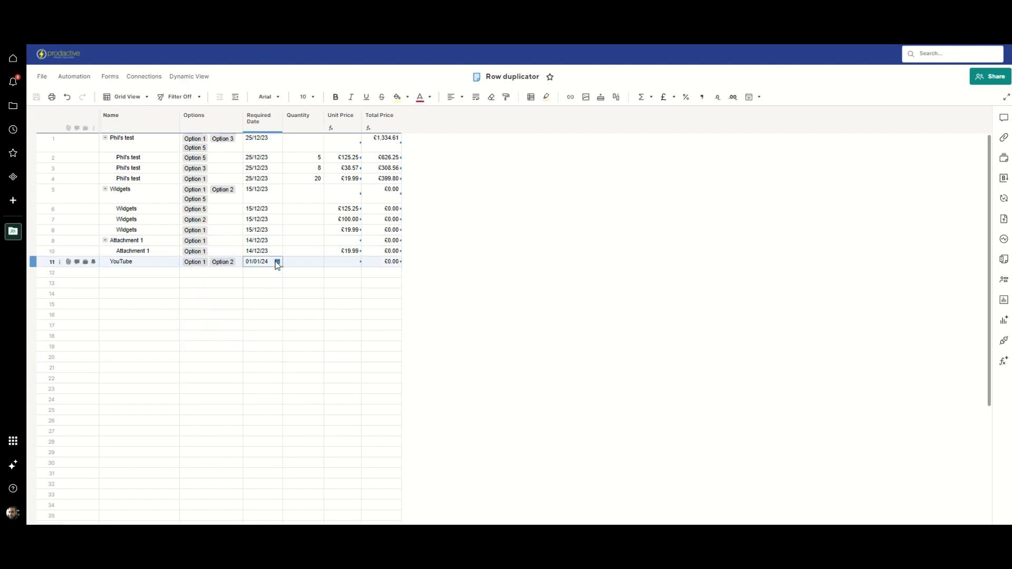
pyautogui.click(579, 269)
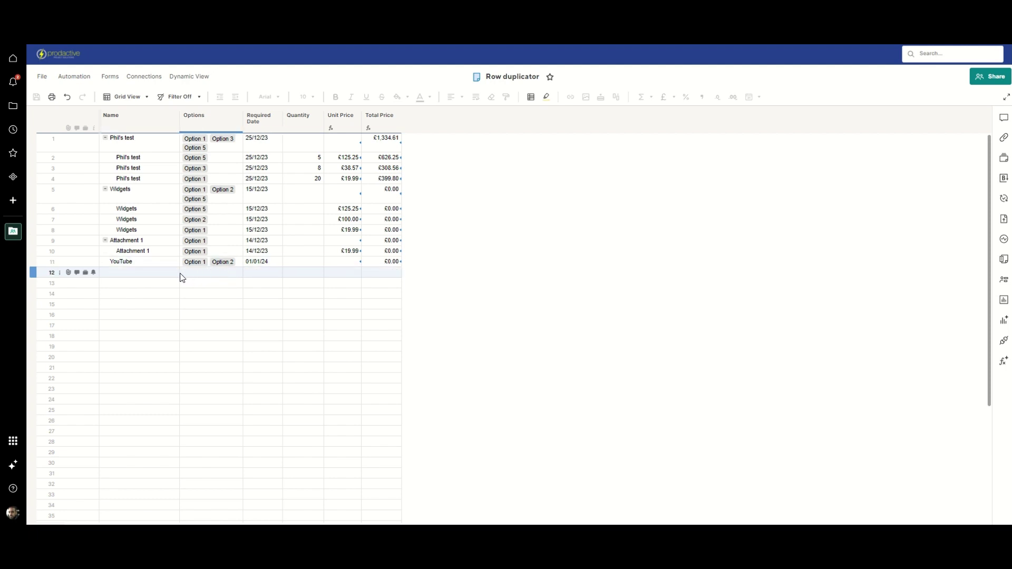
pyautogui.click(239, 265)
pyautogui.click(239, 264)
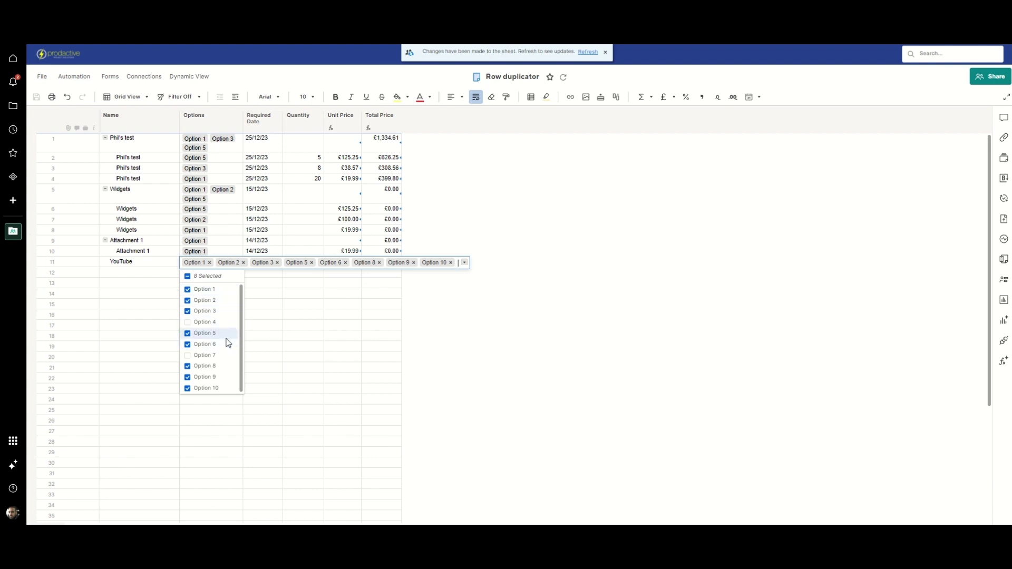
# Reload the sheet to reveal eight YouTube child rows (12–19), one per option
pyautogui.click(579, 368)
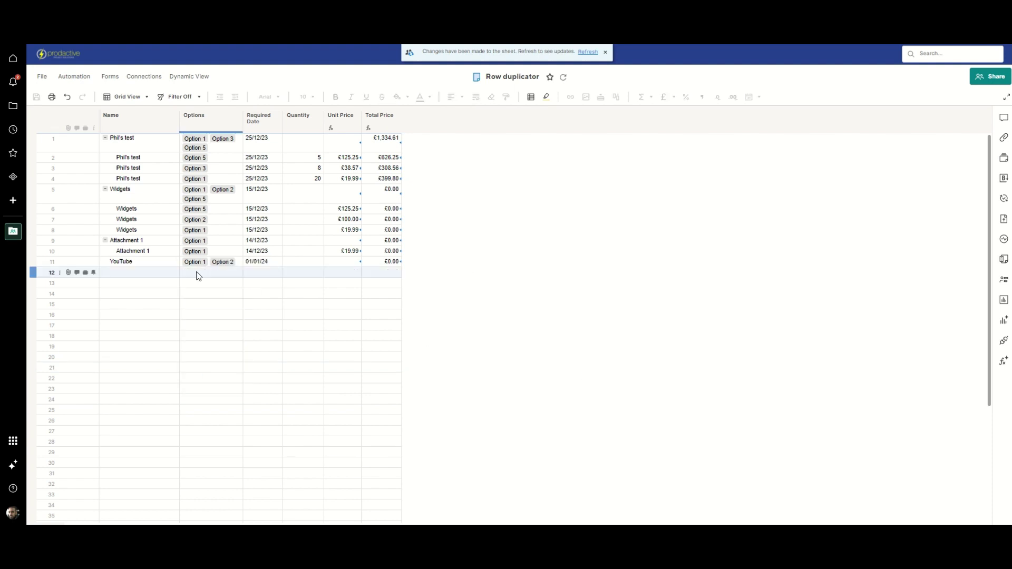
pyautogui.click(147, 264)
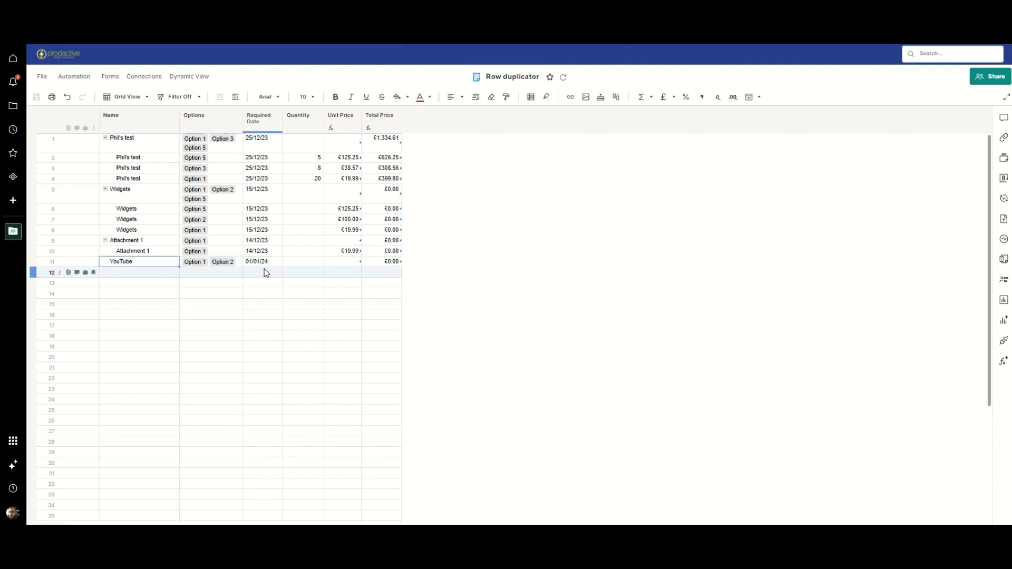
pyautogui.click(269, 263)
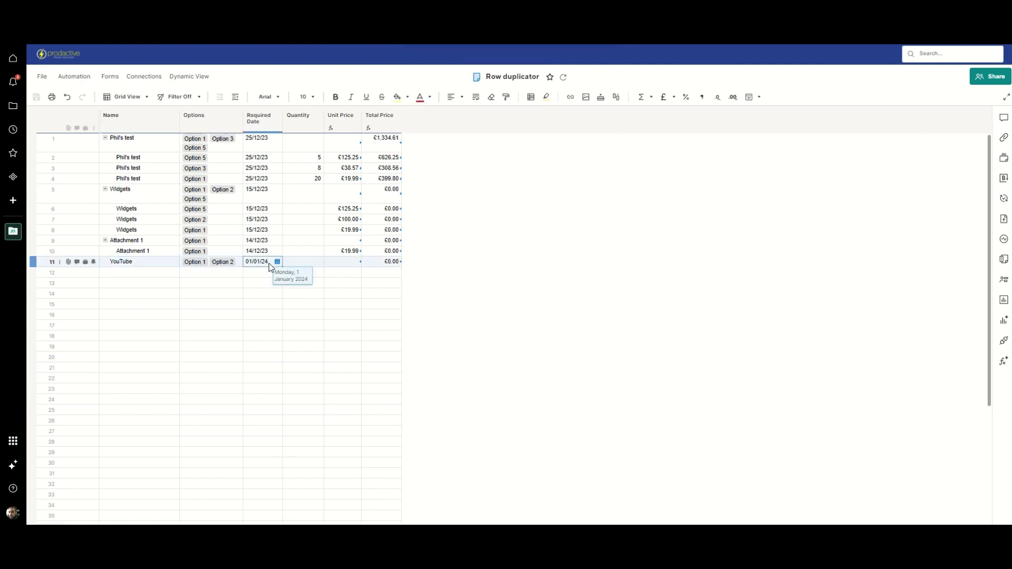
pyautogui.click(551, 271)
pyautogui.click(563, 79)
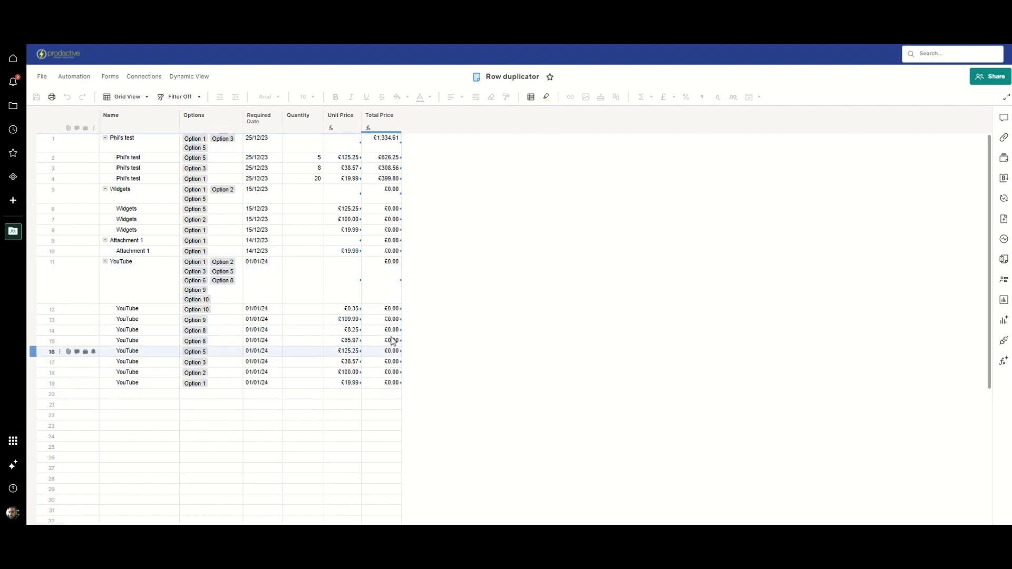
pyautogui.click(34, 269)
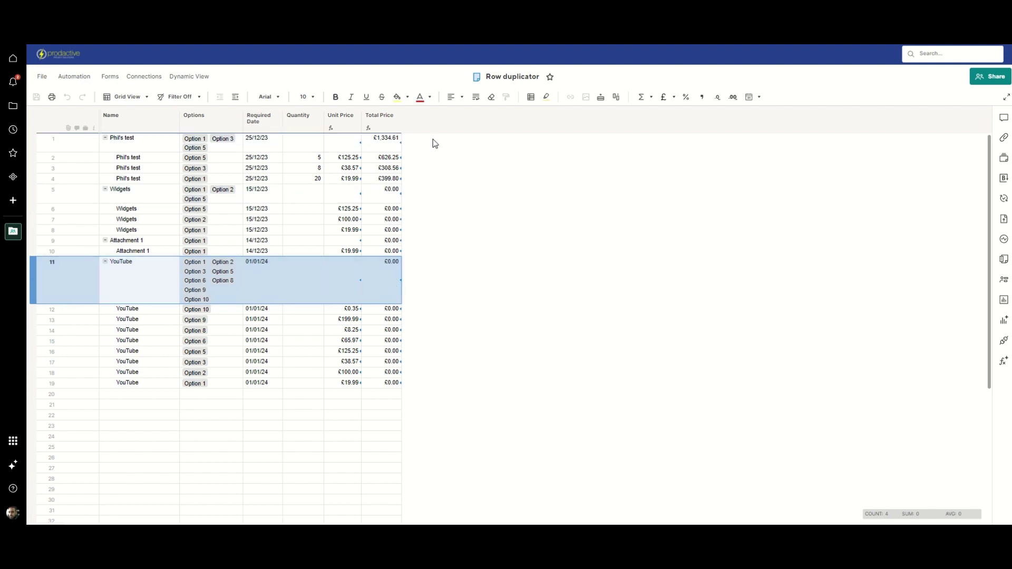
pyautogui.click(537, 276)
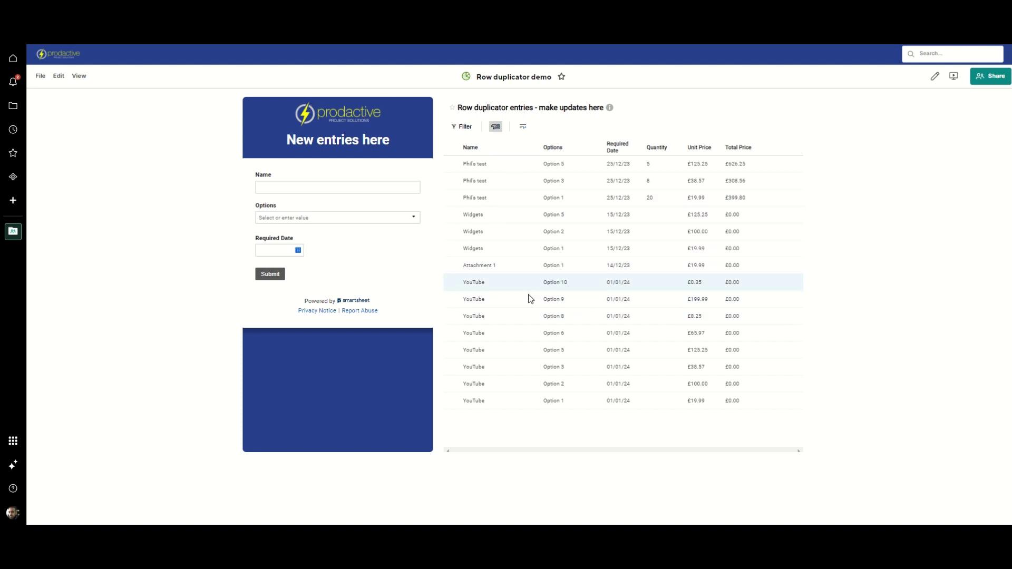
# Set the YouTube Option 10 row's quantity to 100, giving a £35.00 total
pyautogui.click(659, 281)
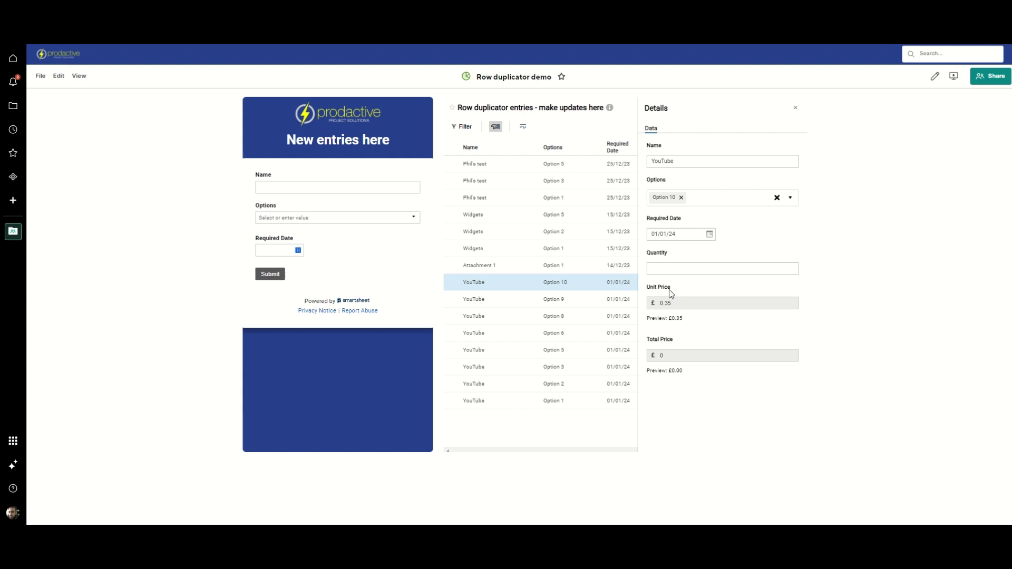
pyautogui.click(667, 269)
pyautogui.write('100')
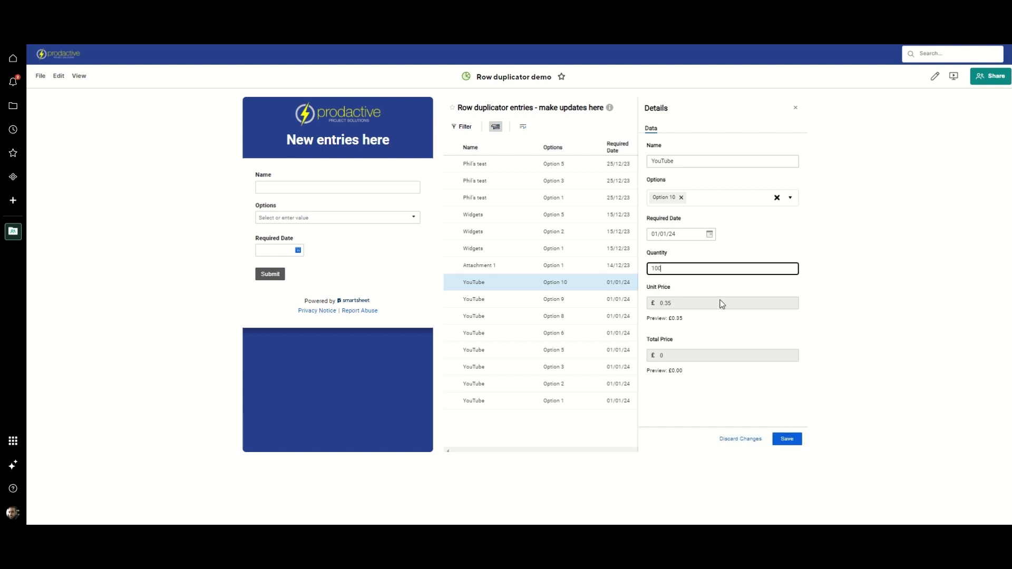
pyautogui.click(796, 439)
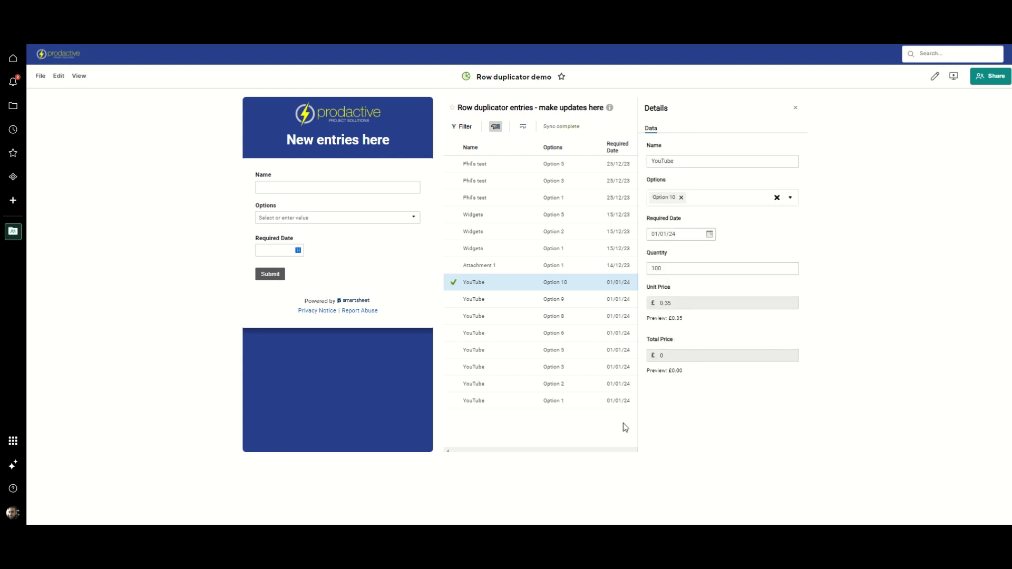
pyautogui.click(796, 107)
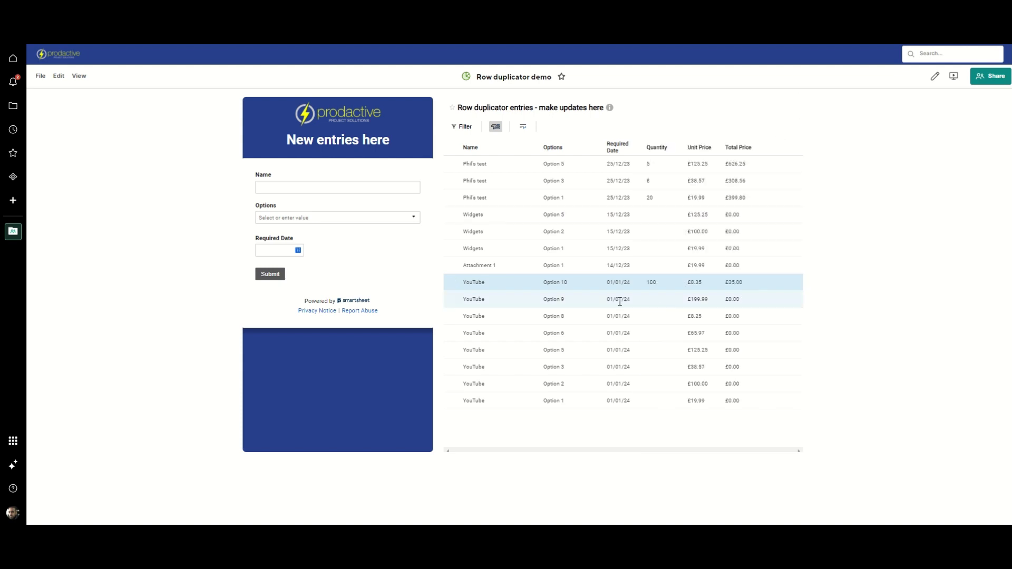
# Set the YouTube Option 9 row's quantity to 2, giving a £399.98 total
pyautogui.click(588, 308)
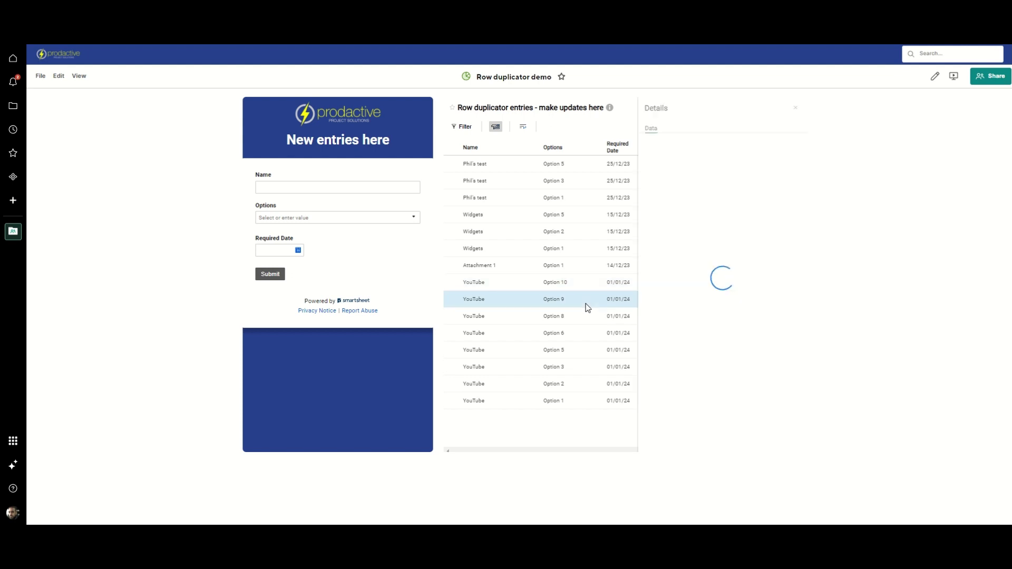
pyautogui.click(681, 270)
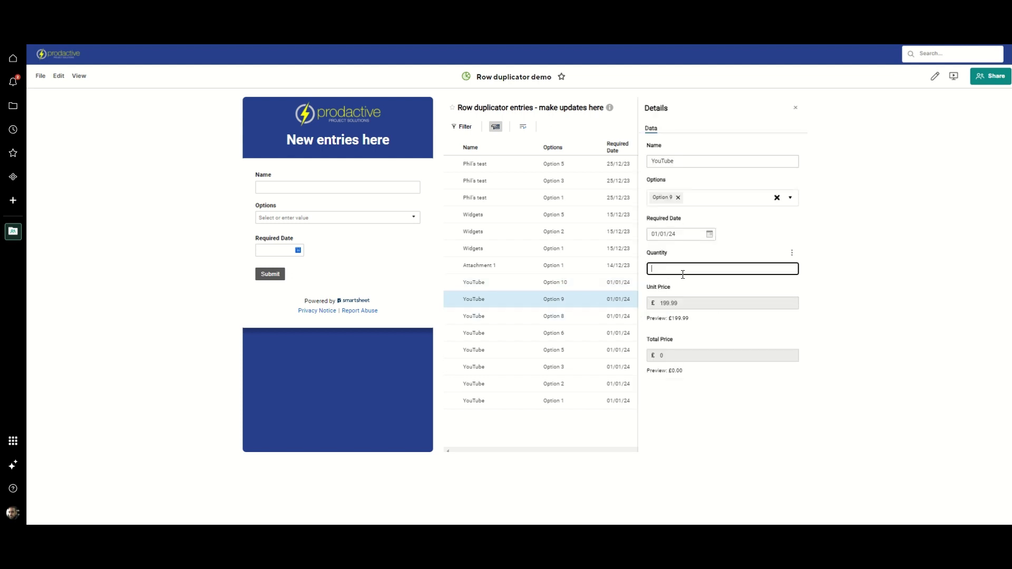
pyautogui.write('2')
pyautogui.click(791, 439)
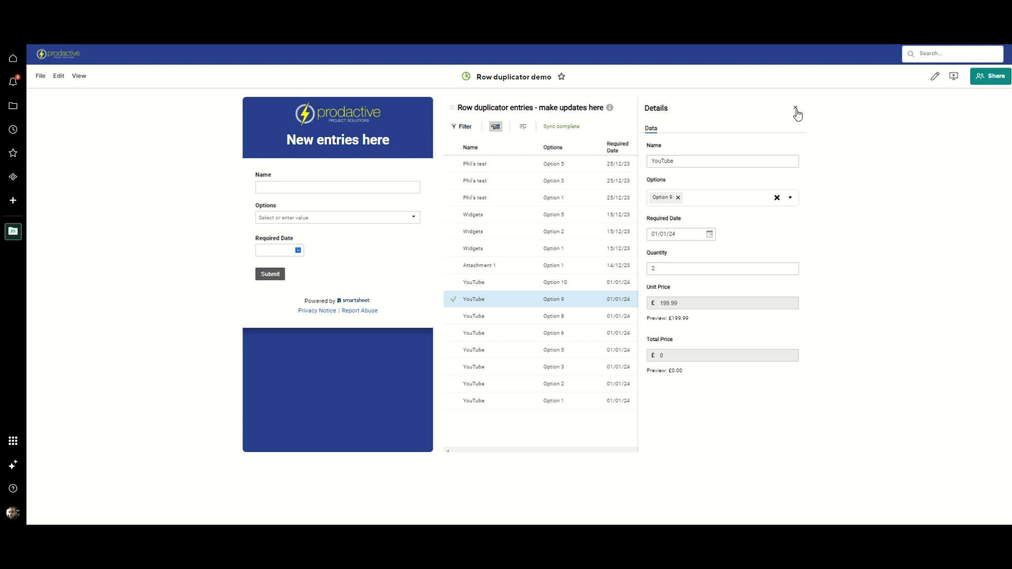
pyautogui.click(796, 111)
pyautogui.click(267, 187)
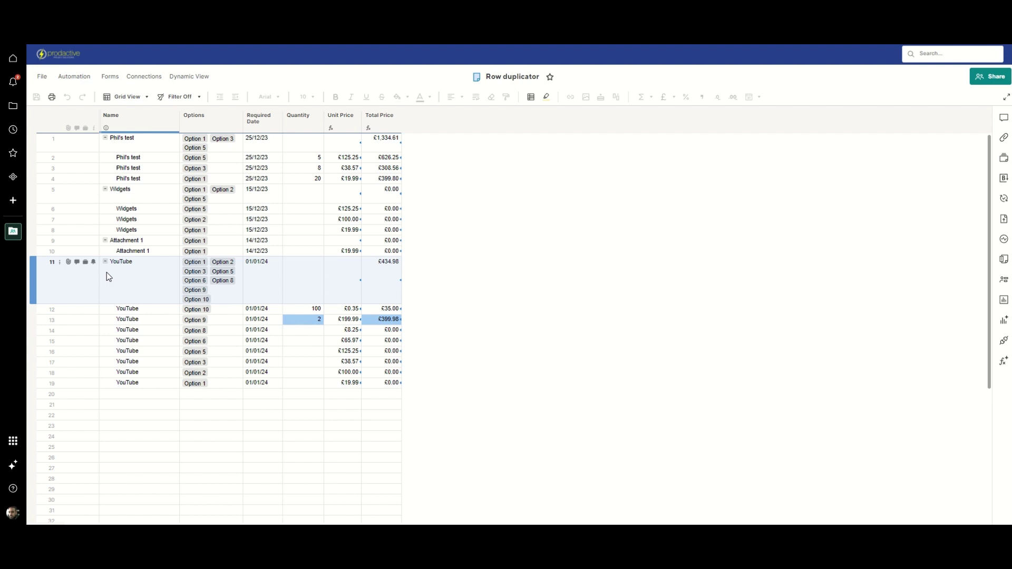
pyautogui.click(33, 272)
pyautogui.click(444, 287)
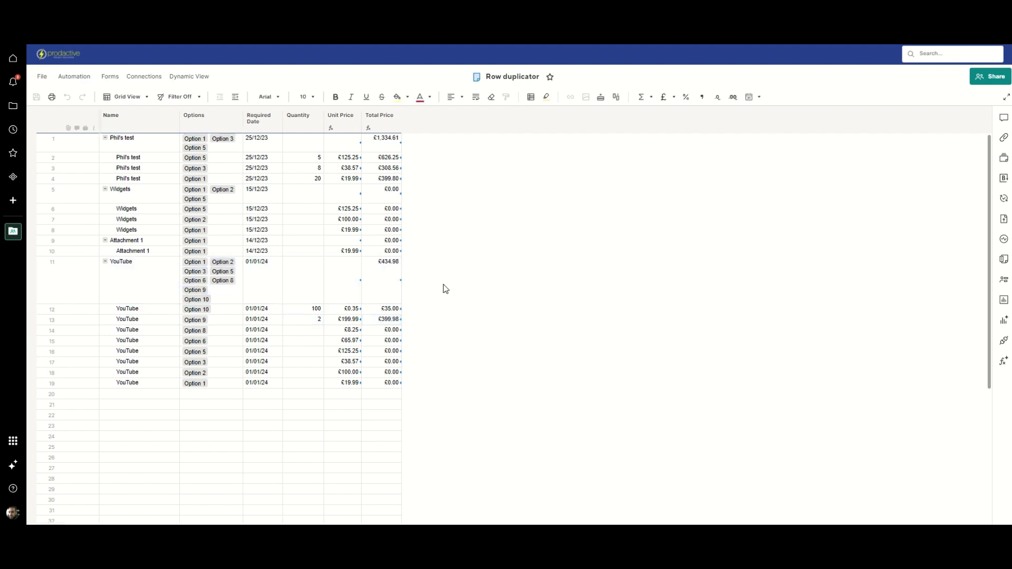